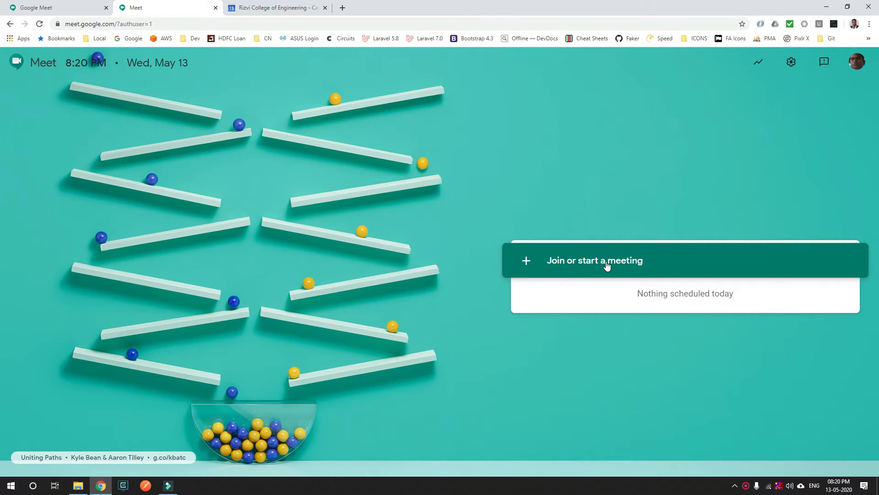
# - Switch to Google Calendar and hide the RCOE Academic Calendar's events from the month view
pyautogui.click(61, 8)
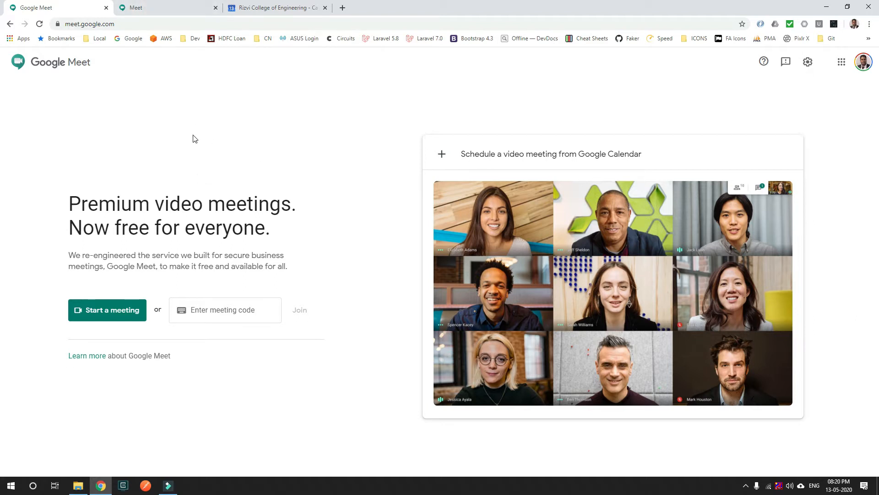
pyautogui.click(283, 6)
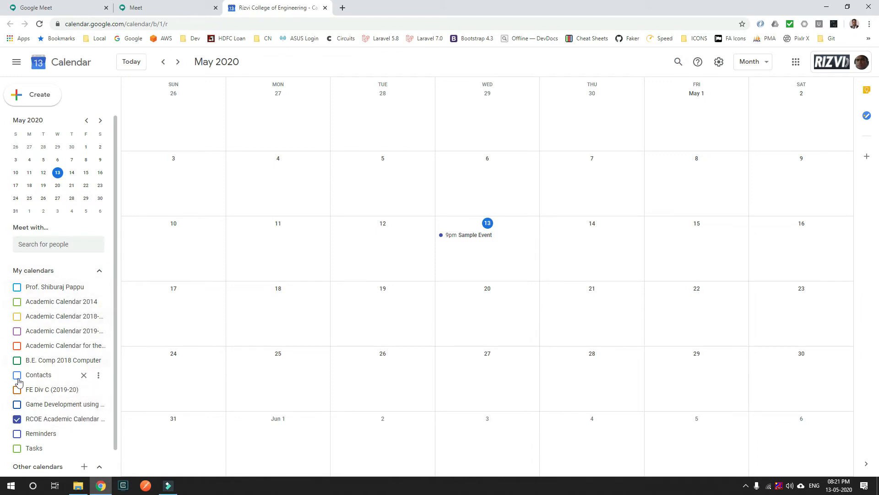
pyautogui.click(17, 290)
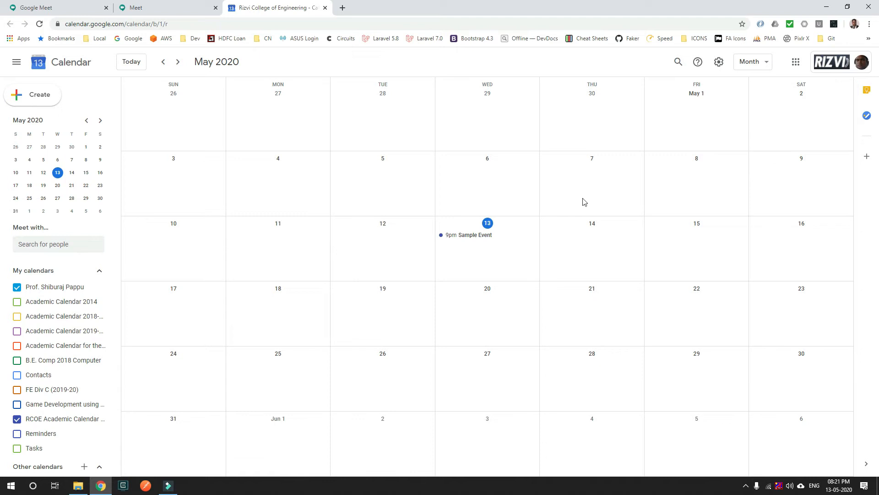
pyautogui.scroll(-1, 28, 316)
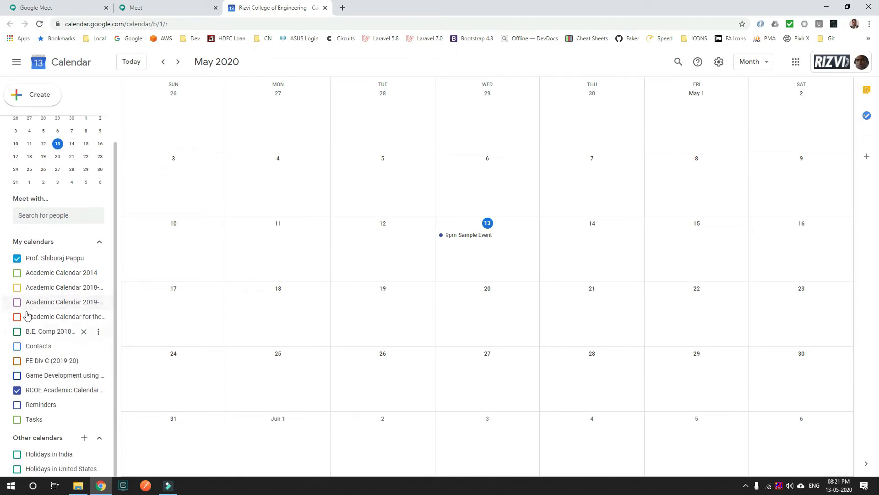
pyautogui.click(17, 258)
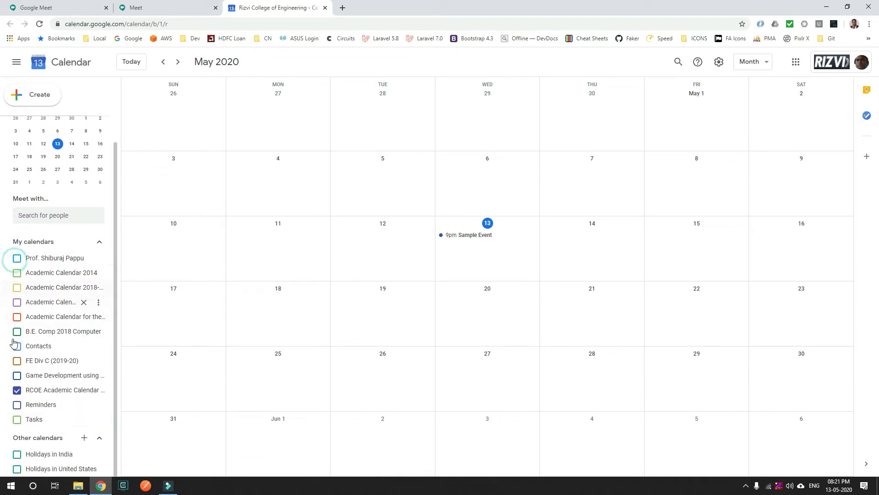
pyautogui.click(17, 390)
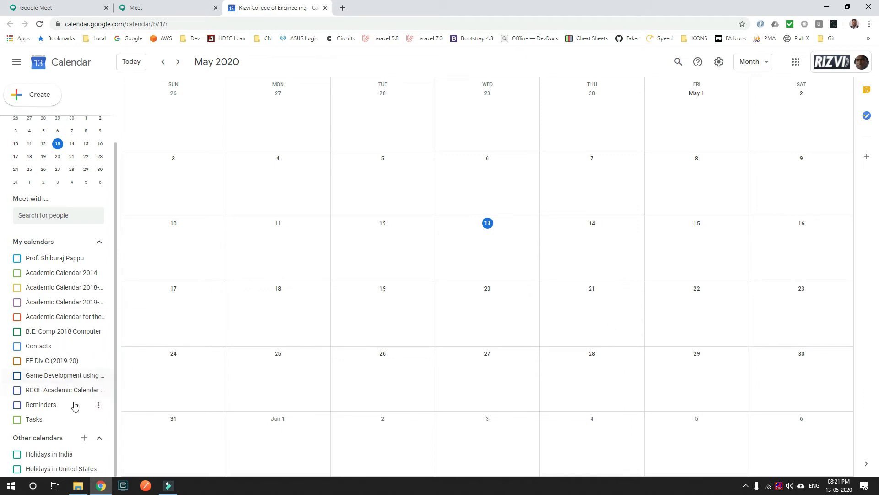
# - Show the Holidays in India calendar in the month view and hide it again
pyautogui.click(16, 454)
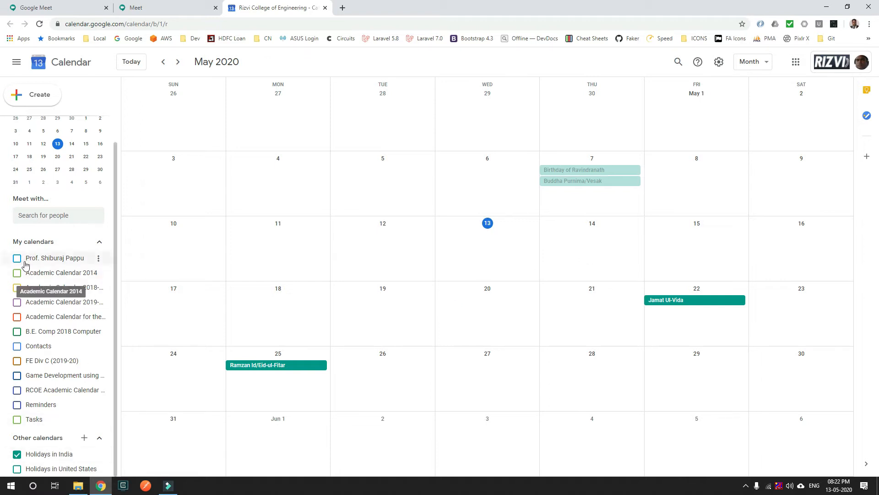
pyautogui.click(16, 454)
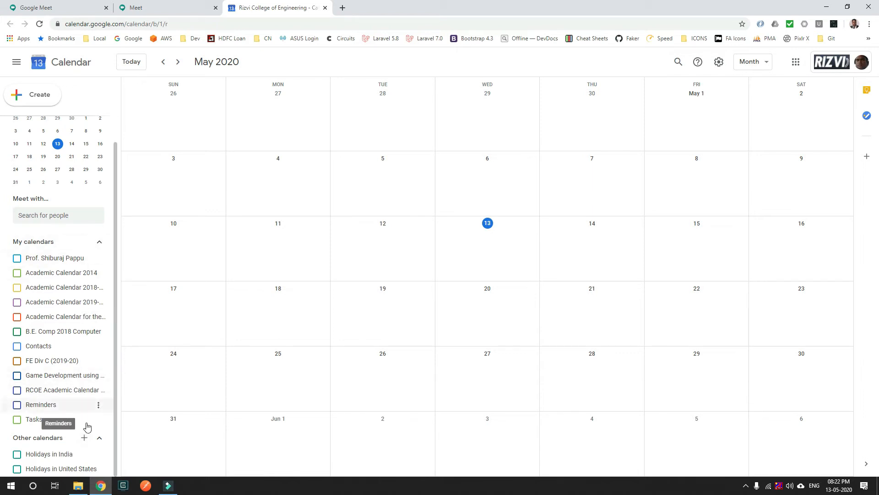
# - Create a new calendar named "My First Calendar" with the description "Some Description"
pyautogui.click(84, 438)
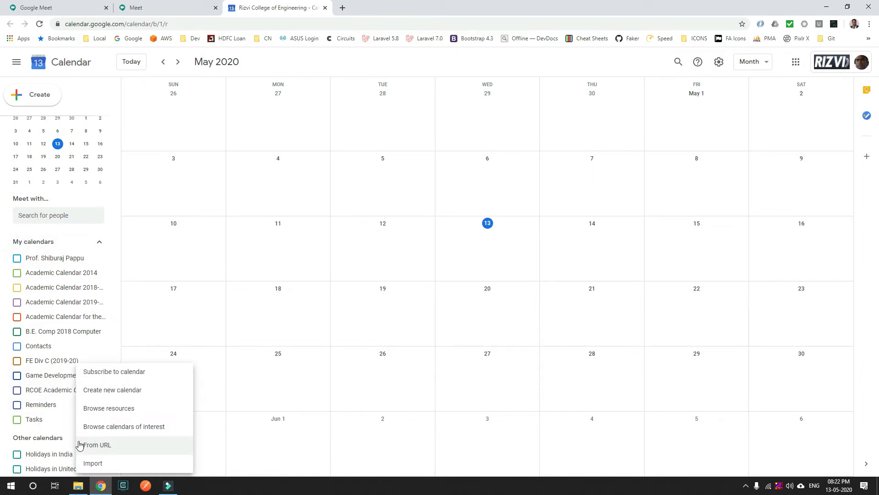
pyautogui.click(52, 440)
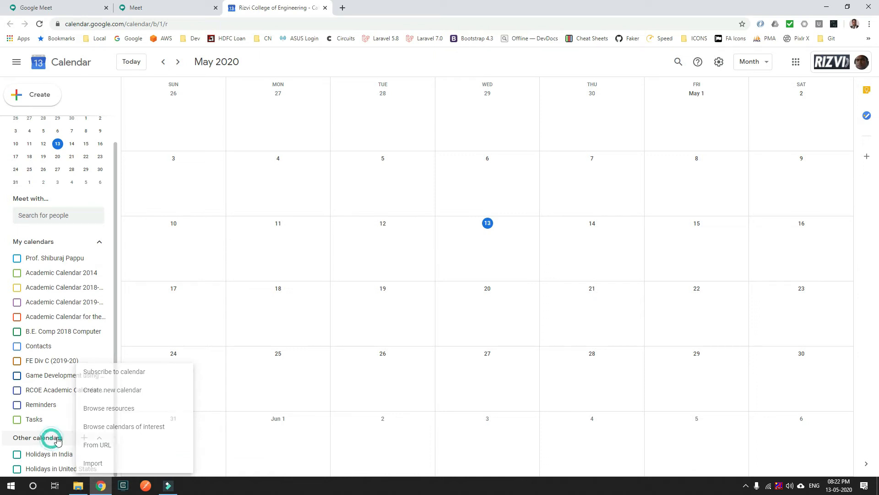
pyautogui.click(85, 438)
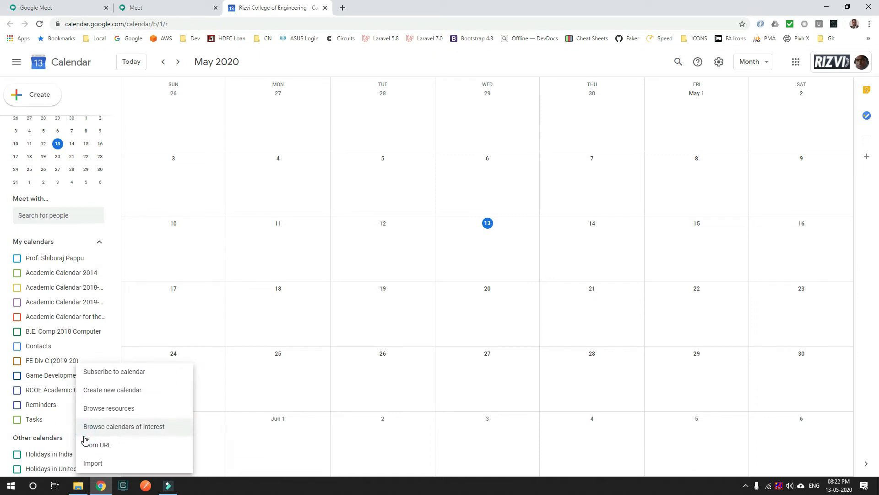
pyautogui.click(123, 393)
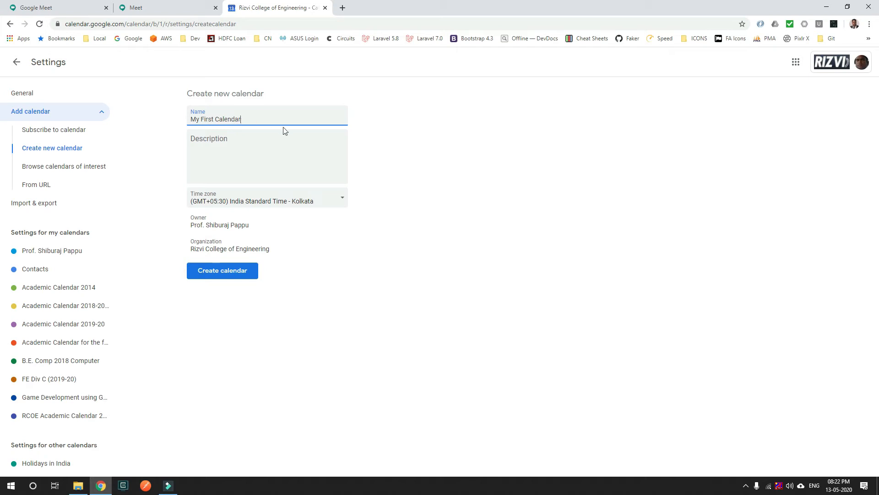
pyautogui.click(258, 141)
pyautogui.write('Some Description')
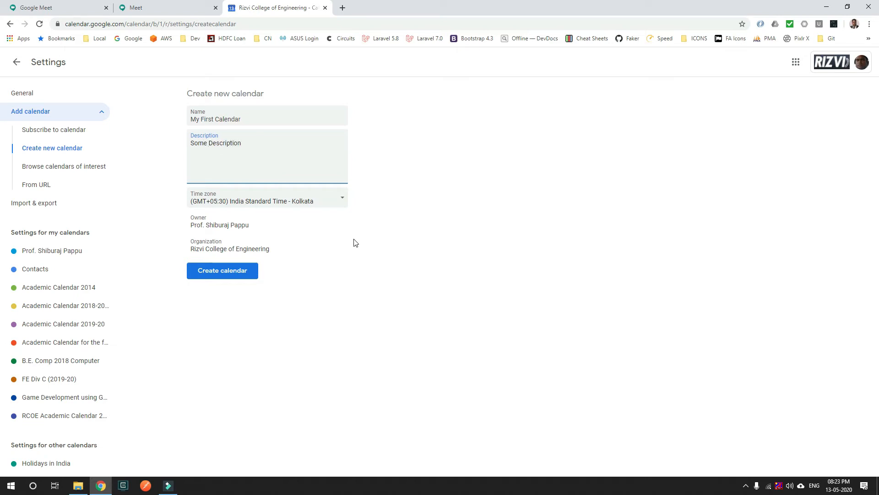
pyautogui.click(217, 273)
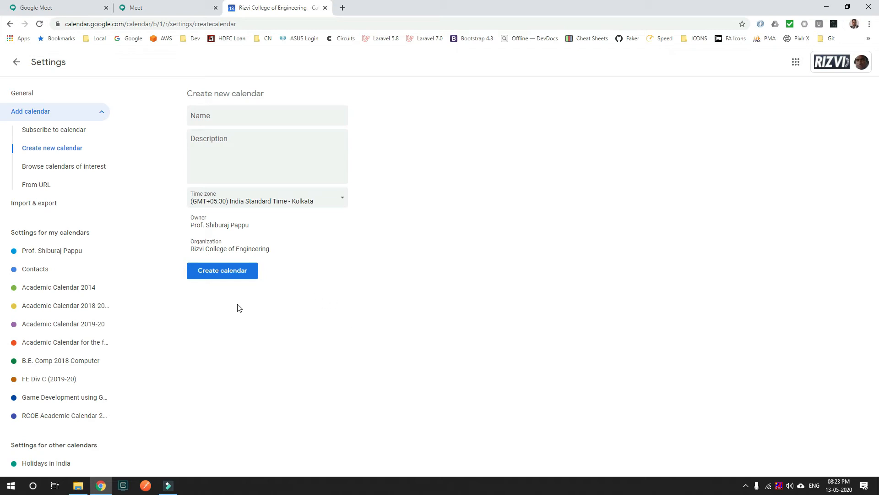
# - Return to the month view and open the settings and sharing page of My First Calendar
pyautogui.scroll(-1, 52, 312)
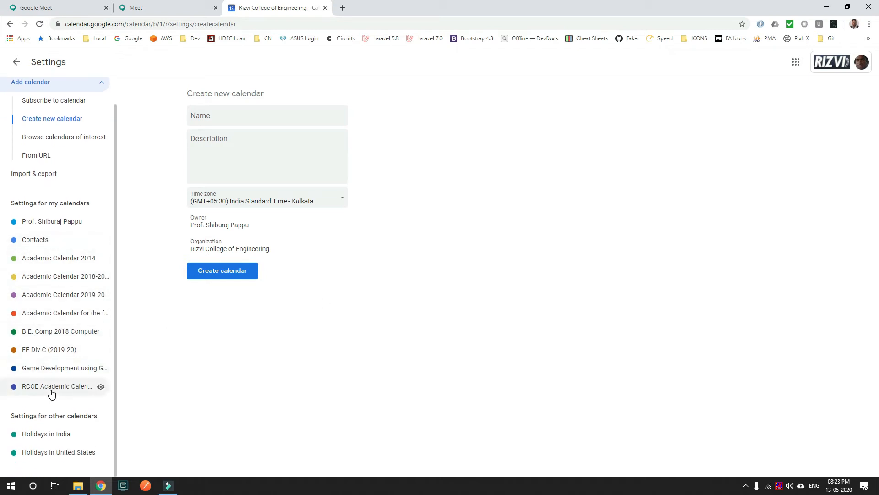
pyautogui.click(17, 65)
pyautogui.scroll(-1, 49, 295)
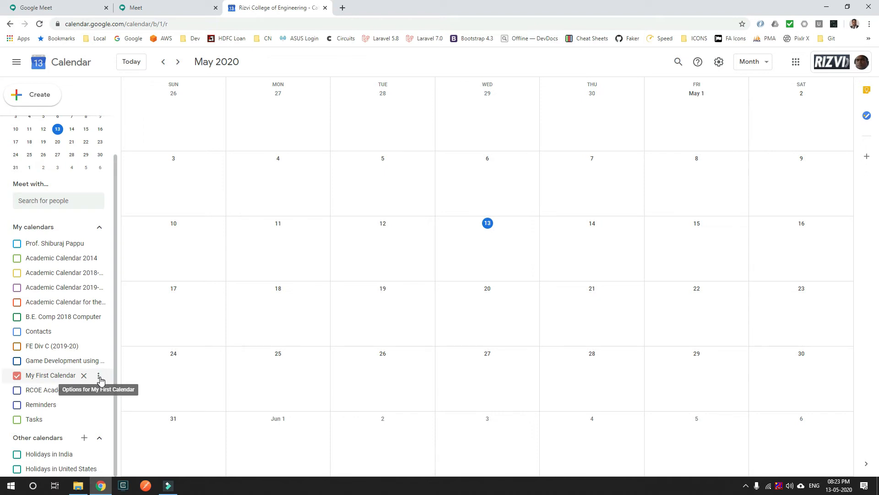
pyautogui.click(99, 378)
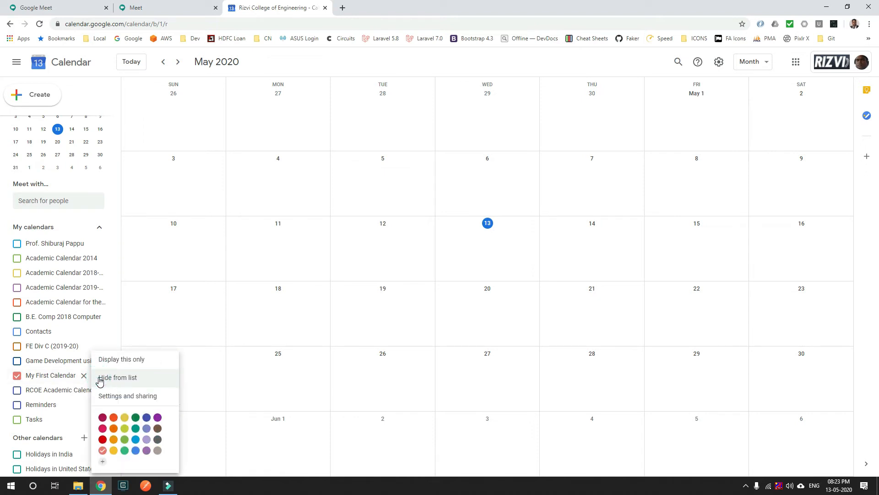
pyautogui.click(131, 400)
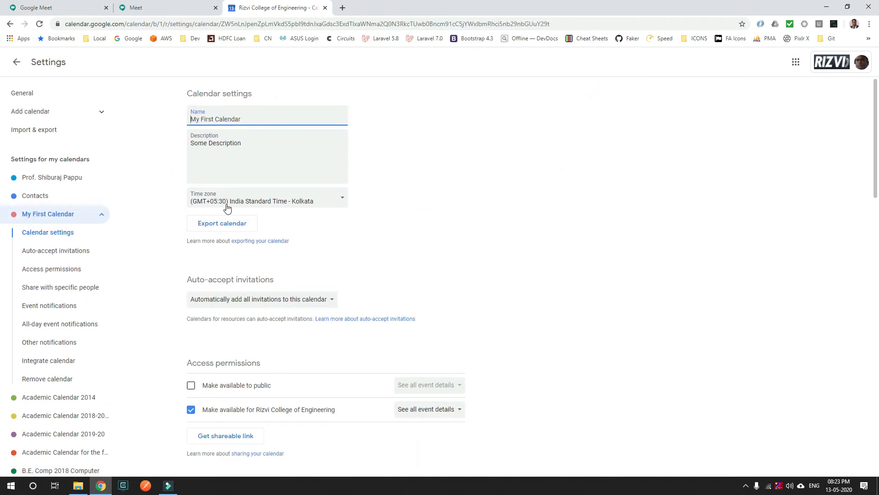
# - Review My First Calendar's auto-accept invitation options, keeping "Automatically add all invitations to this calendar"
pyautogui.scroll(-1, 464, 217)
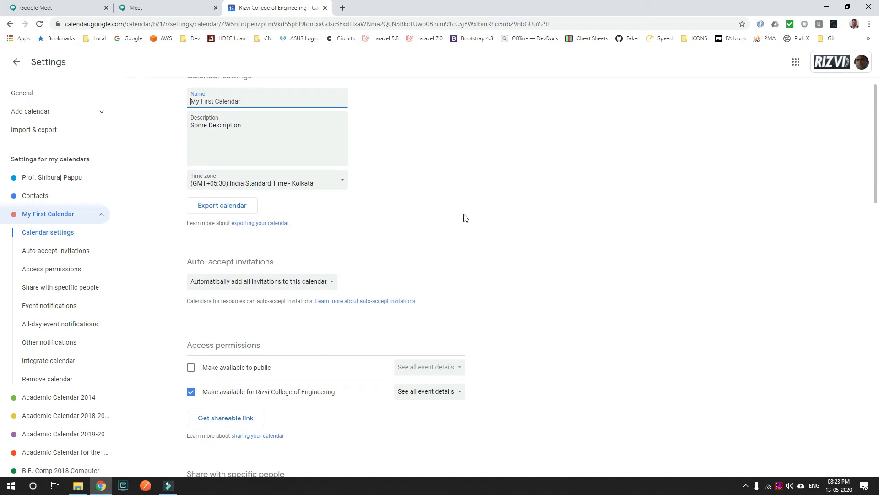
pyautogui.scroll(-1, 414, 196)
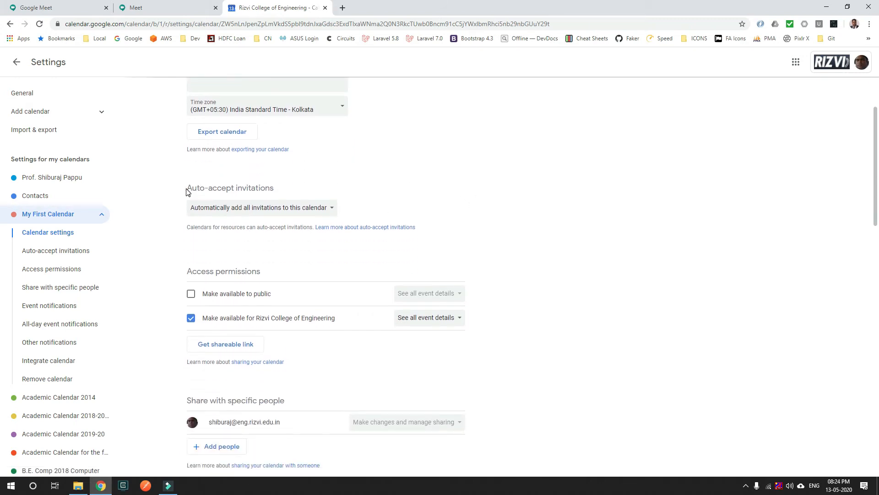
pyautogui.moveTo(188, 188); pyautogui.dragTo(291, 191)
pyautogui.click(418, 193)
pyautogui.scroll(2, 367, 179)
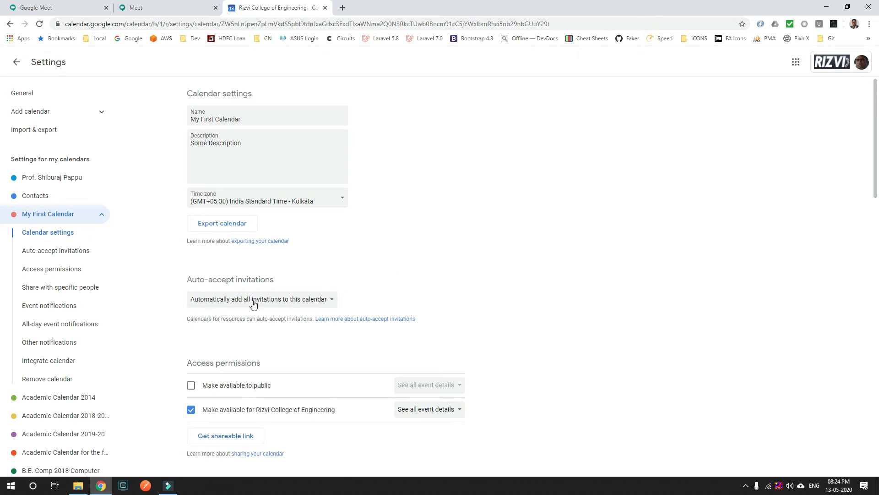
pyautogui.click(316, 300)
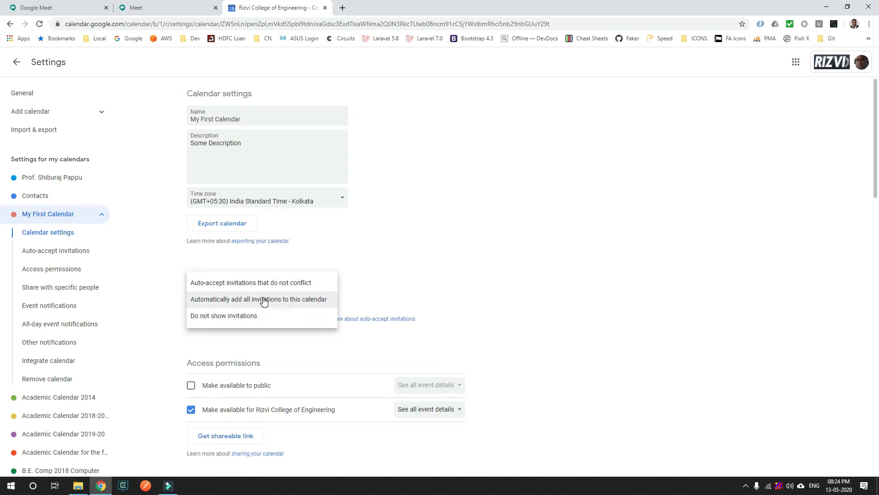
pyautogui.click(311, 300)
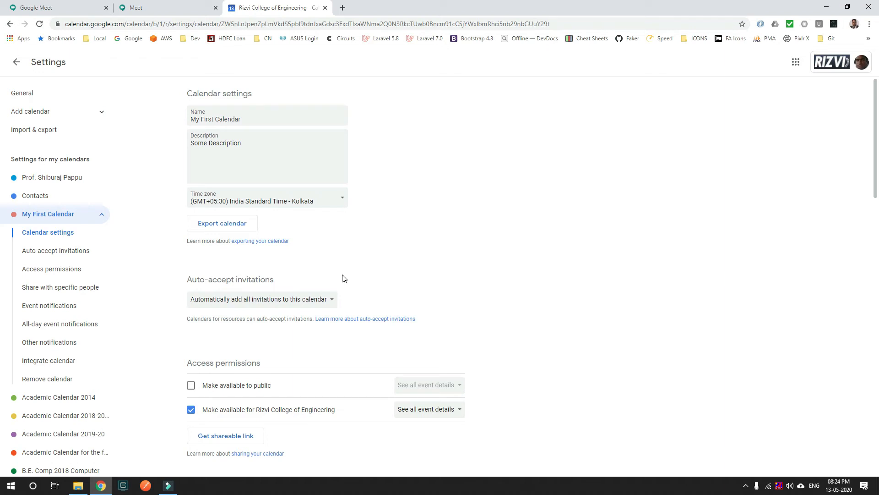
# - Make My First Calendar available to the public in its access permissions and accept the confirmation
pyautogui.scroll(-4, 399, 274)
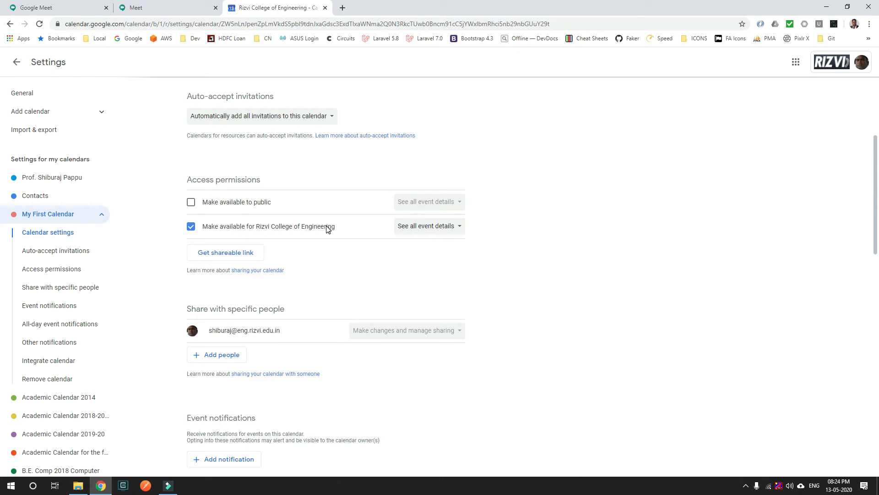
pyautogui.click(191, 202)
pyautogui.click(505, 289)
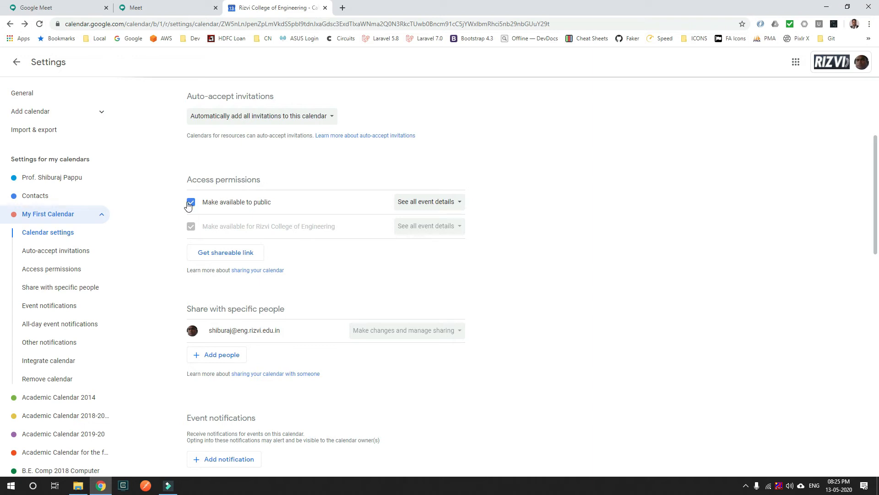
# - Get the shareable link to My First Calendar, copy it and close the link dialog
pyautogui.click(242, 256)
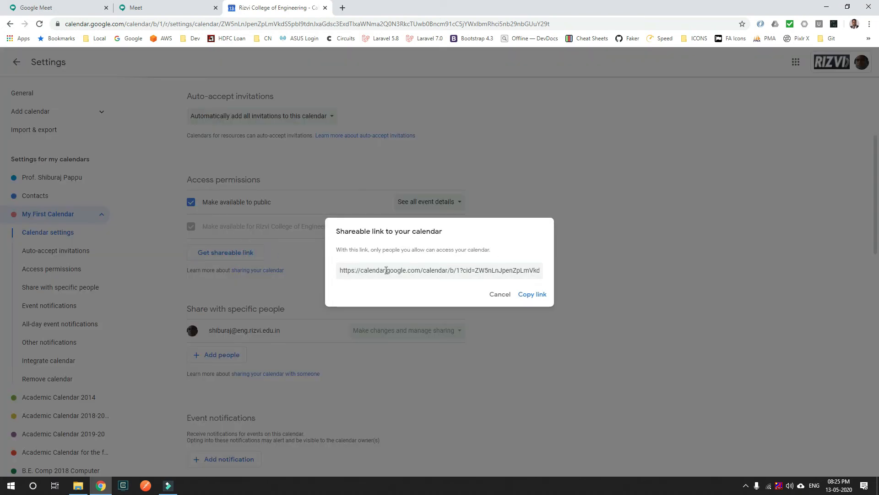
pyautogui.click(535, 297)
pyautogui.click(501, 294)
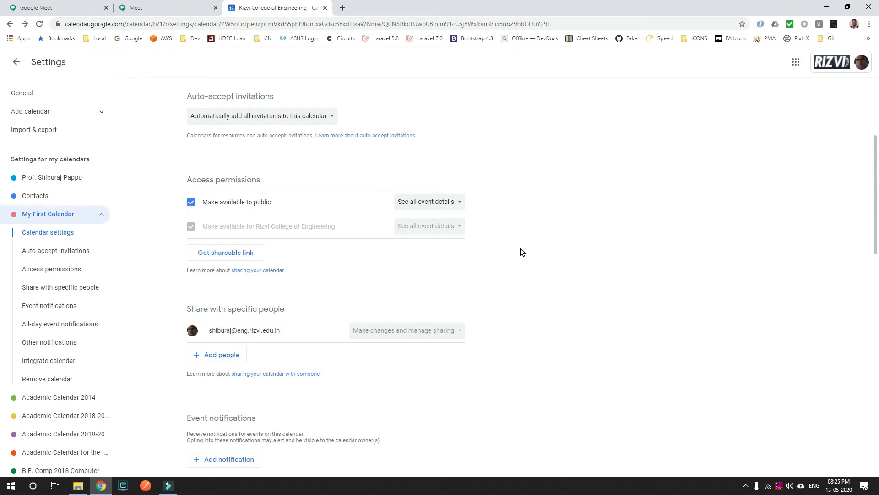
# - Add an event notification to My First Calendar, with type Notification and a time of 10 minutes
pyautogui.scroll(-2, 521, 249)
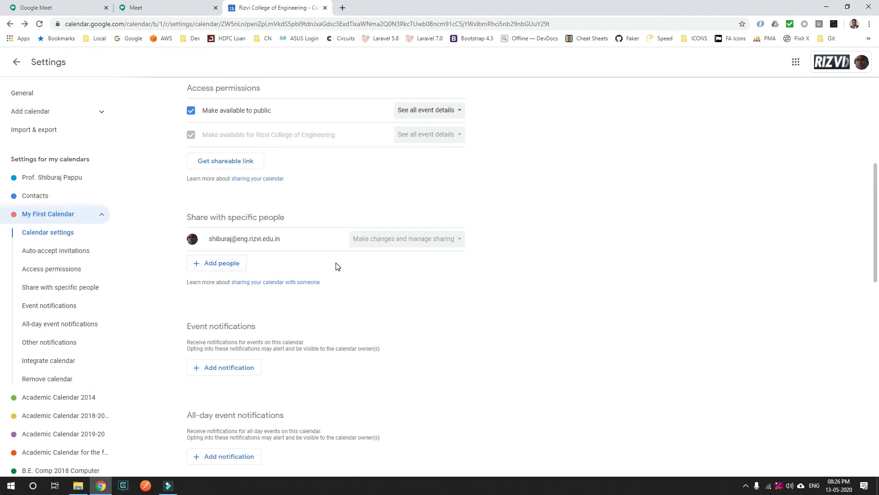
pyautogui.scroll(1, 337, 266)
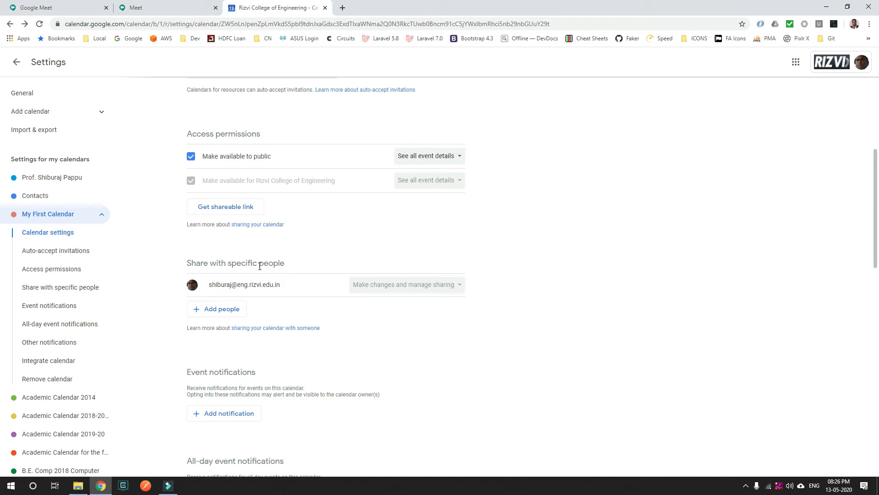
pyautogui.scroll(-4, 306, 266)
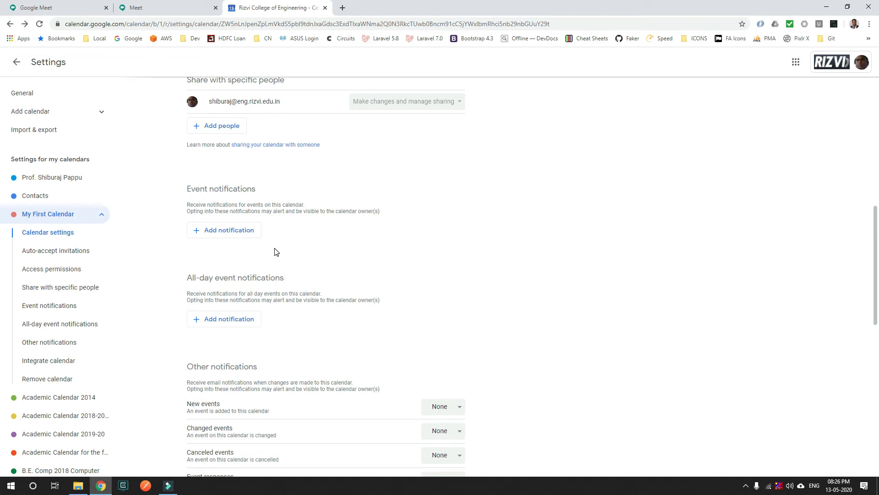
pyautogui.click(233, 232)
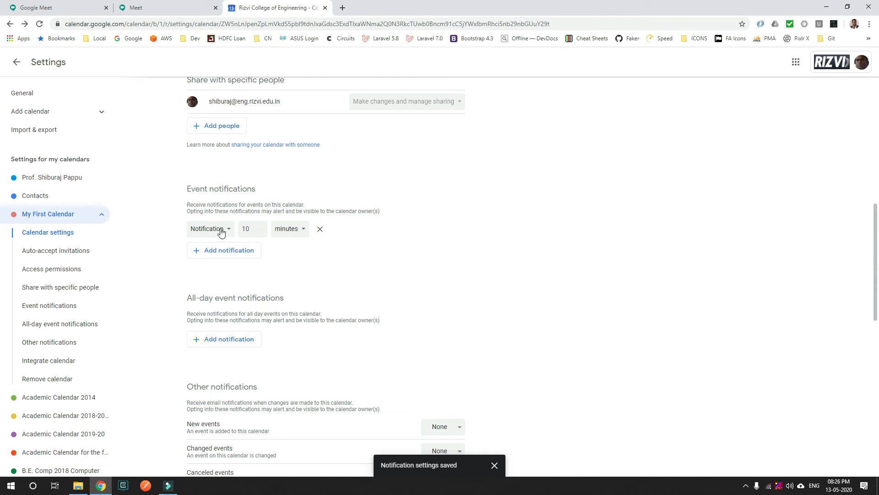
pyautogui.click(224, 230)
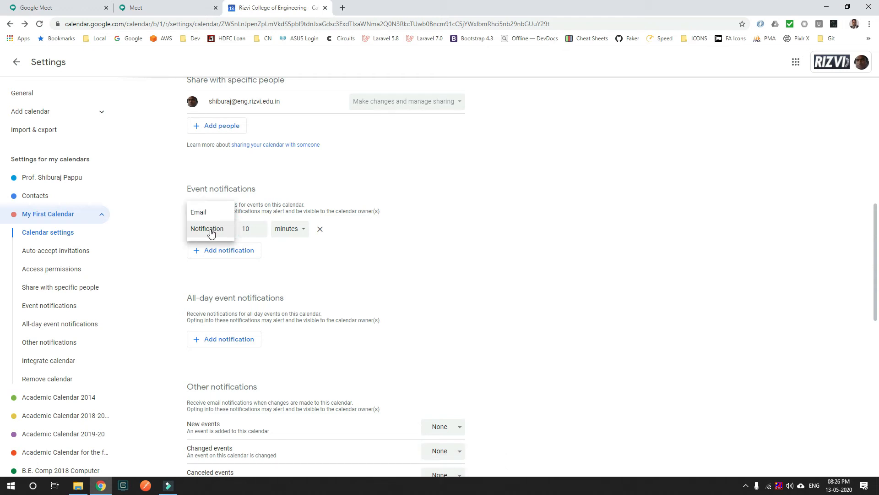
pyautogui.click(211, 233)
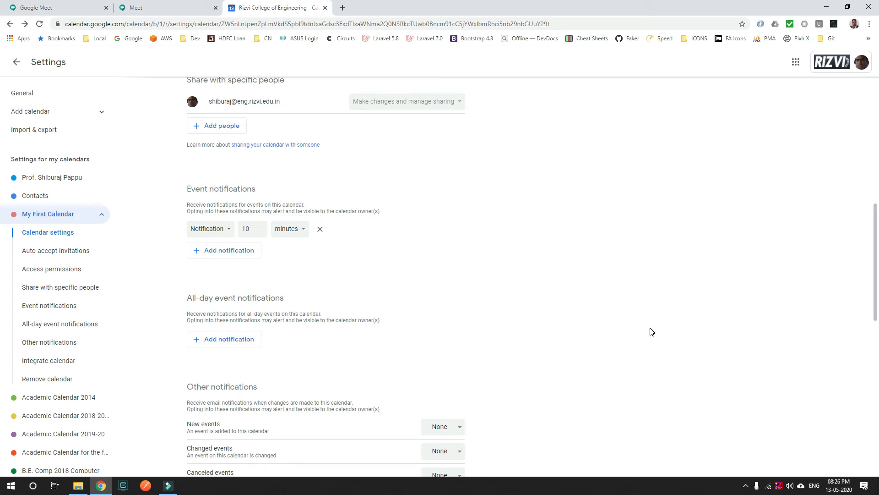
# - Switch the event notification's type to Email and back to Notification
pyautogui.click(220, 230)
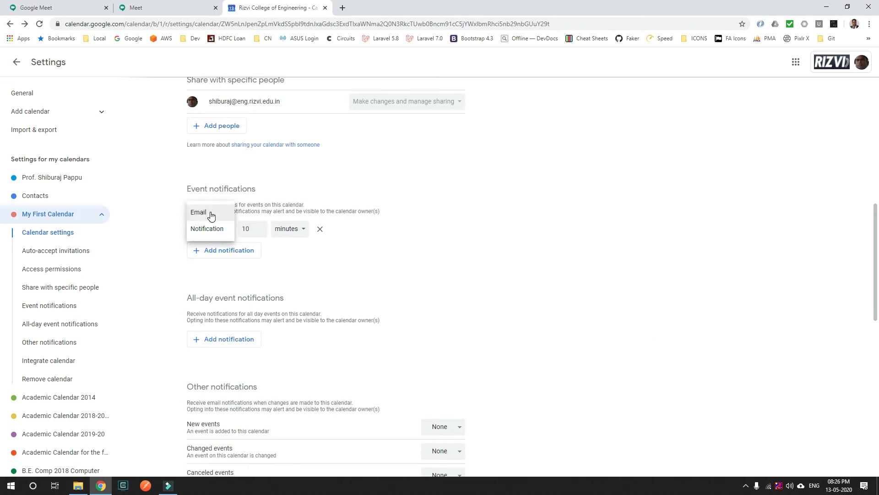
pyautogui.click(211, 215)
pyautogui.click(208, 231)
pyautogui.click(205, 248)
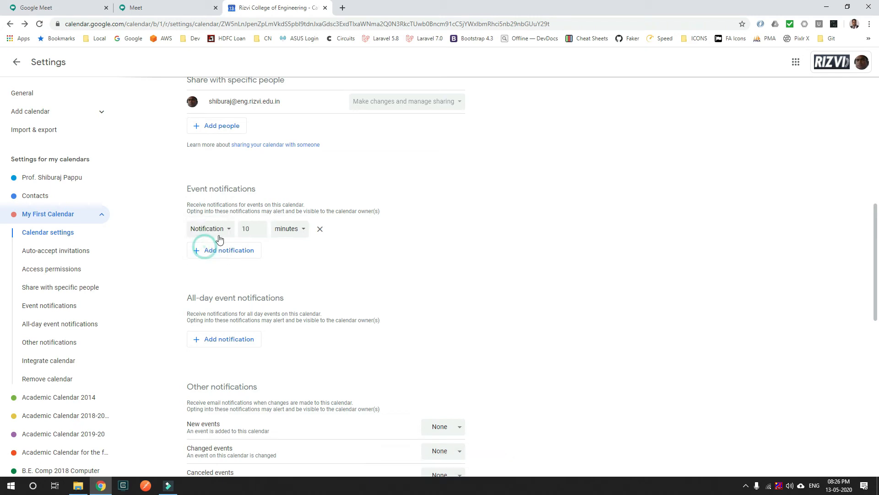
# - Add a second event notification to My First Calendar, with type Email and a time of 10 minutes
pyautogui.doubleClick(247, 230)
pyautogui.click(248, 209)
pyautogui.click(241, 252)
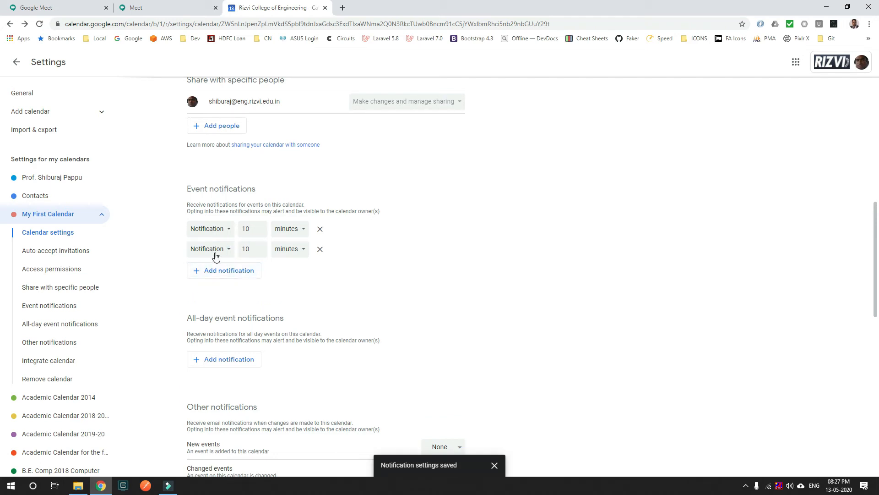
pyautogui.click(227, 251)
pyautogui.click(205, 234)
pyautogui.click(393, 257)
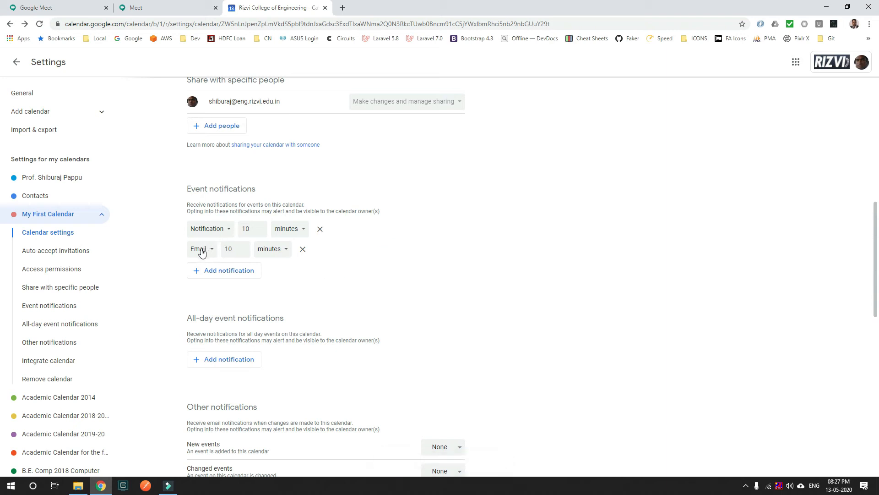
pyautogui.click(357, 280)
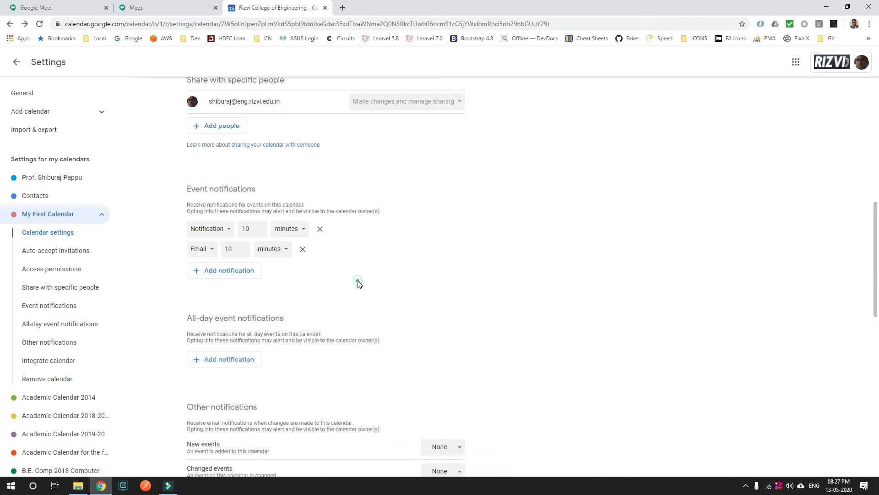
# - Add a third event notification to My First Calendar, with type Email and a time of 1 day
pyautogui.click(226, 274)
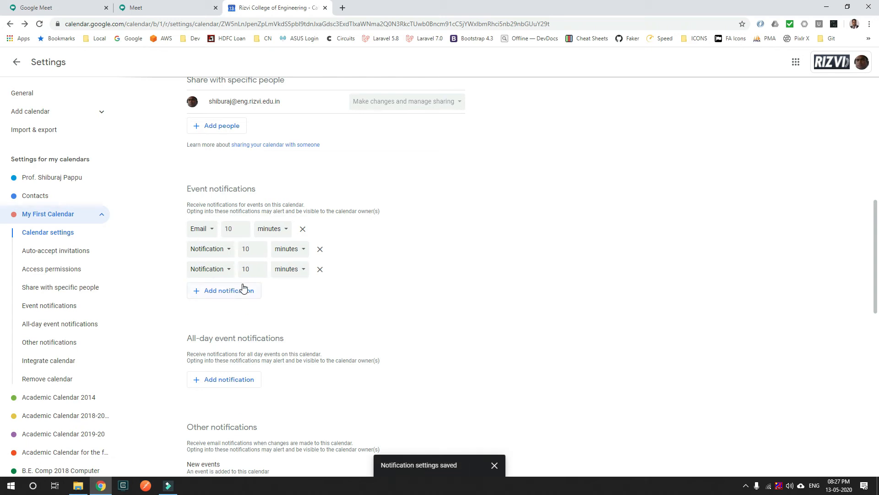
pyautogui.click(223, 274)
pyautogui.click(201, 257)
pyautogui.click(226, 269)
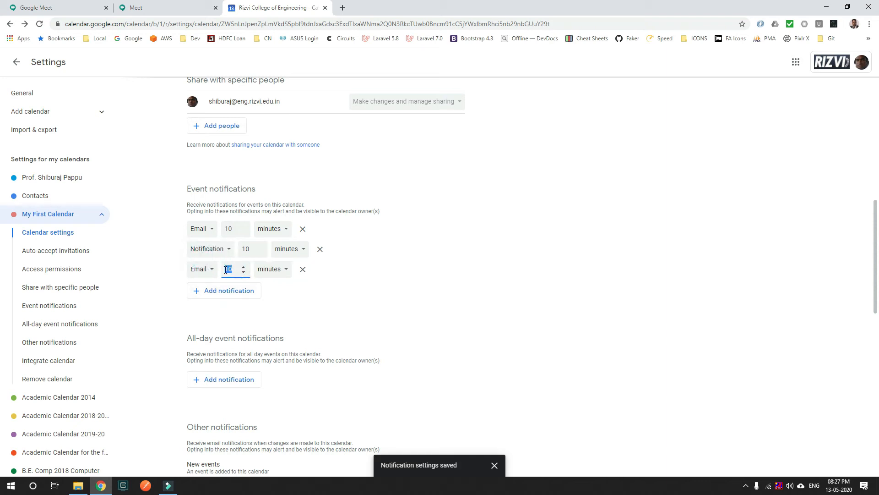
pyautogui.write('1')
pyautogui.click(271, 270)
pyautogui.click(269, 302)
pyautogui.click(347, 294)
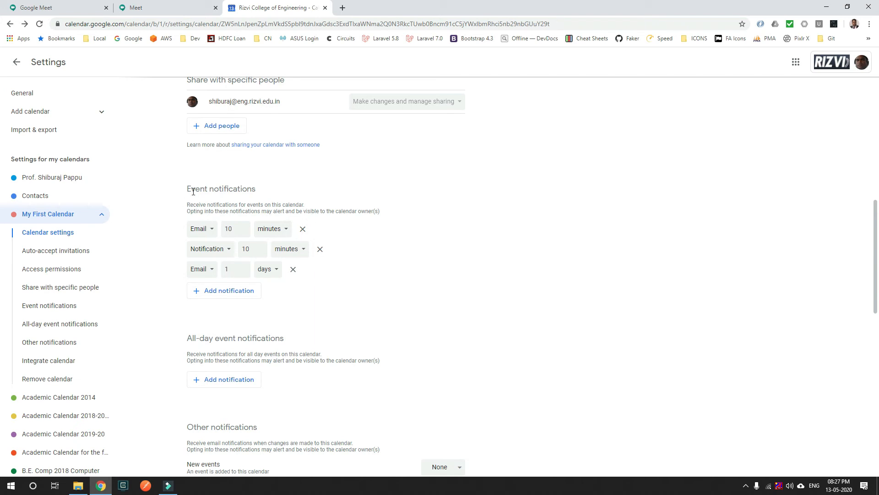
# - Add an all-day event notification of type Notification, 1 day before at 9:00am
pyautogui.scroll(-1, 328, 255)
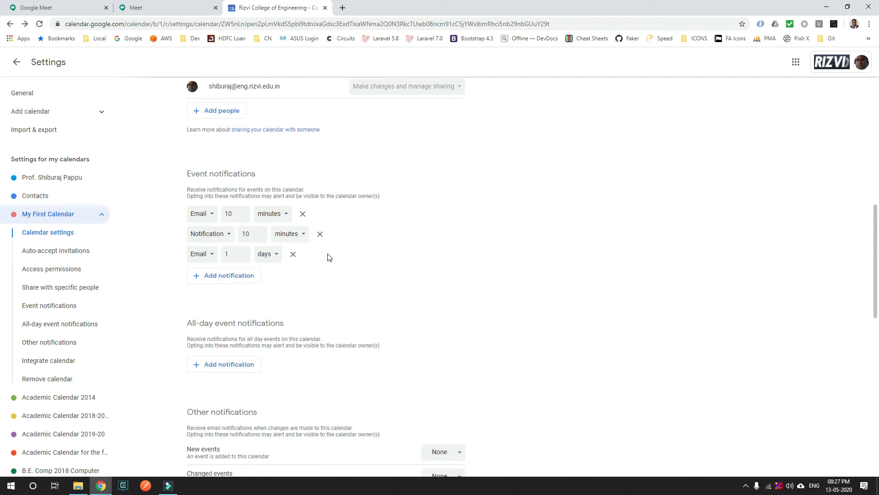
pyautogui.scroll(-3, 328, 255)
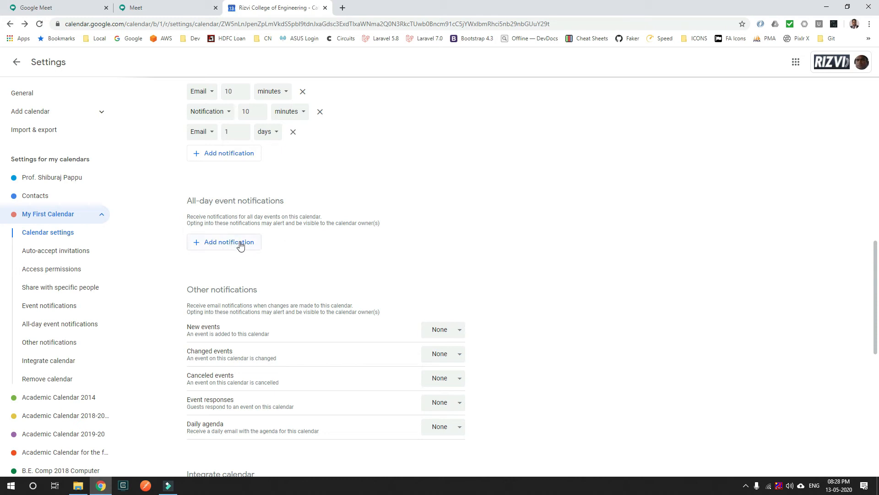
pyautogui.click(226, 241)
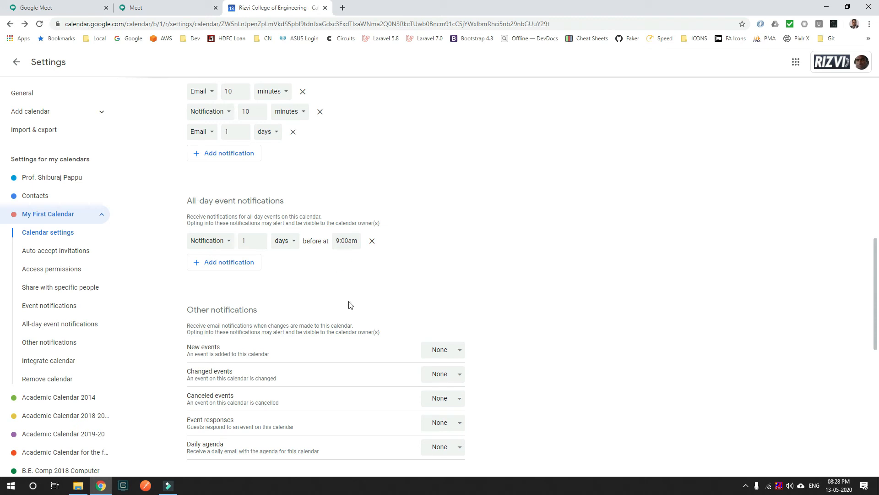
# - Set the New events option under Other notifications to E-mail
pyautogui.scroll(-2, 351, 284)
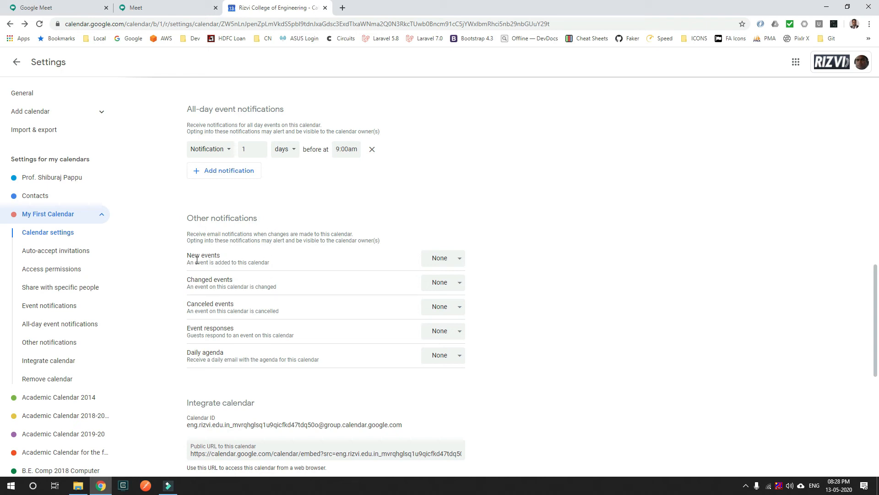
pyautogui.scroll(1, 312, 242)
pyautogui.scroll(-1, 313, 243)
pyautogui.moveTo(188, 256); pyautogui.dragTo(222, 256)
pyautogui.click(225, 255)
pyautogui.click(447, 258)
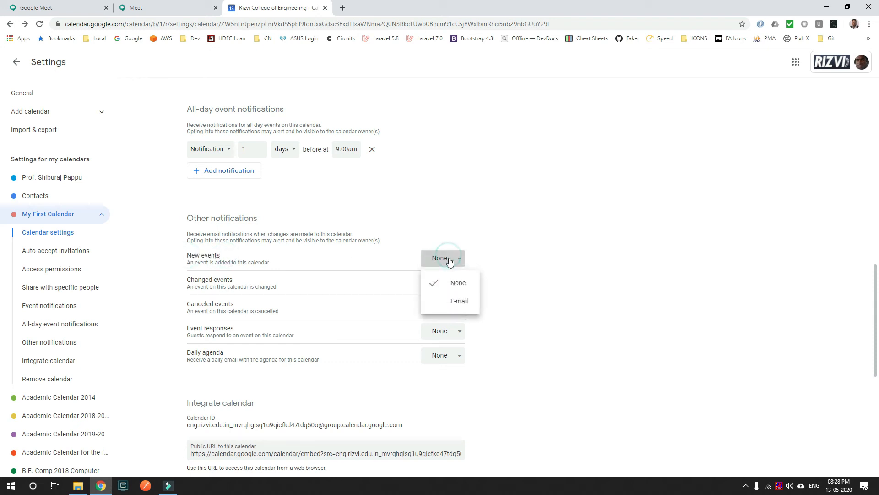
pyautogui.click(454, 302)
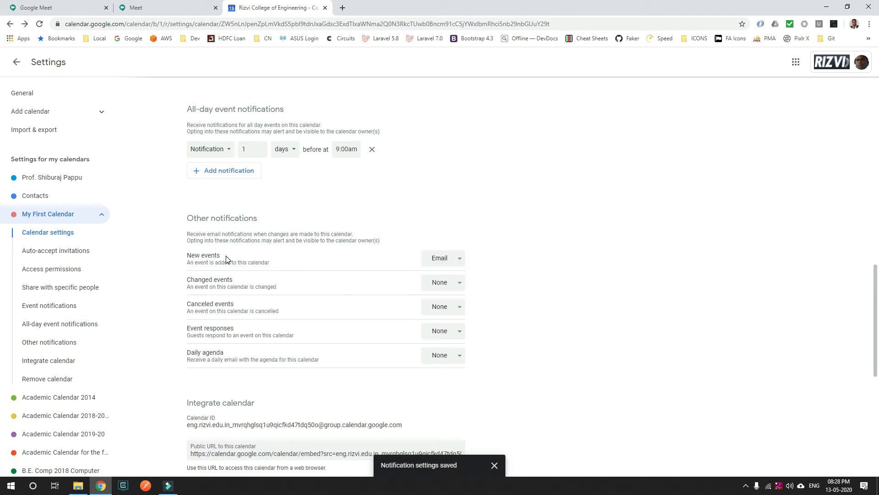
# - Set the Changed events and Canceled events options under Other notifications to E-mail
pyautogui.moveTo(191, 255); pyautogui.dragTo(224, 257)
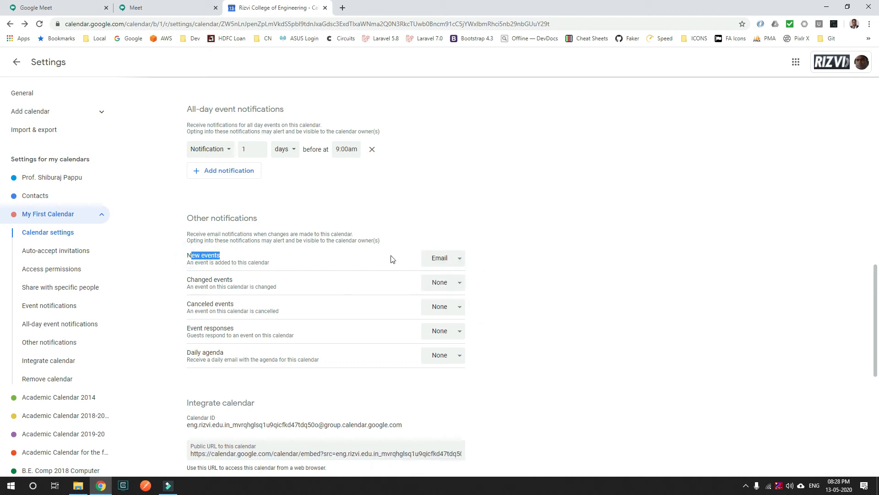
pyautogui.moveTo(190, 281); pyautogui.dragTo(232, 280)
pyautogui.click(452, 283)
pyautogui.click(459, 325)
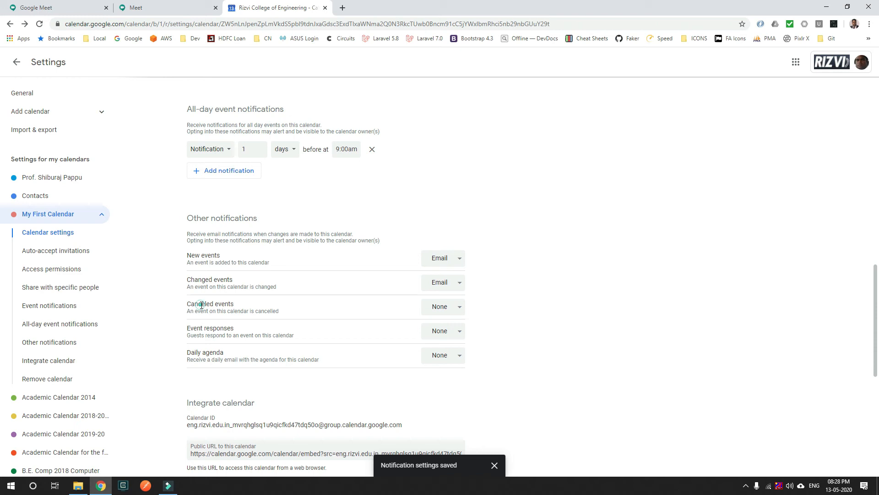
pyautogui.click(453, 307)
pyautogui.click(460, 354)
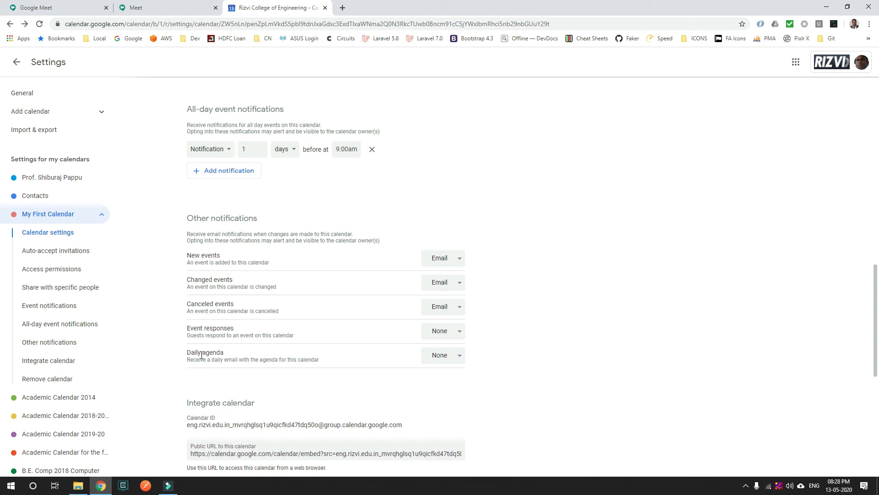
# - Examine the Integrate calendar and Remove calendar sections, and review the remaining settings of My First Calendar
pyautogui.scroll(-2, 581, 336)
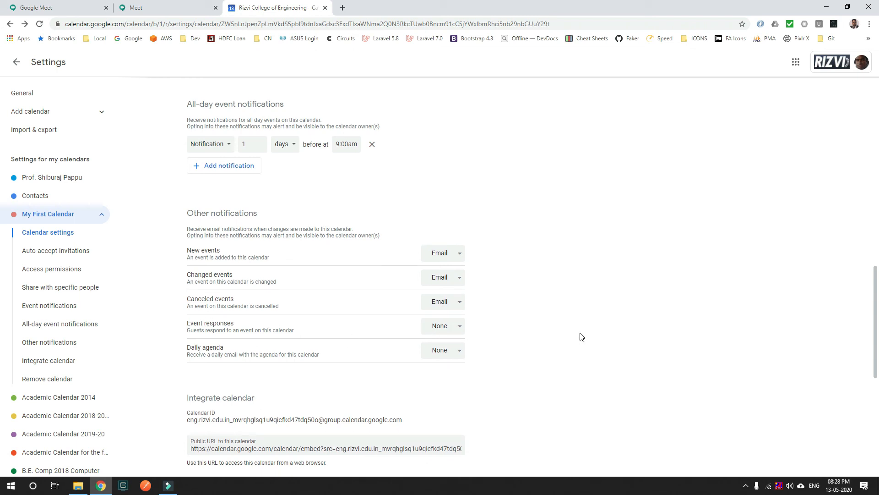
pyautogui.scroll(-5, 582, 337)
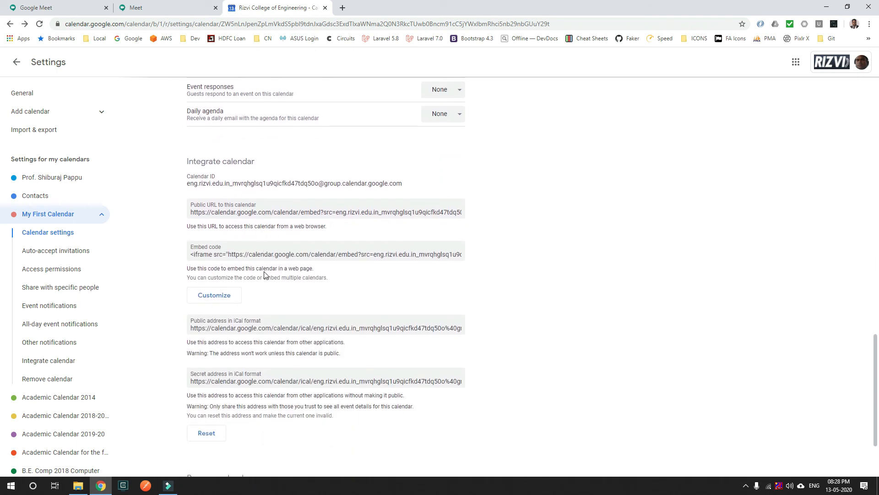
pyautogui.scroll(-1, 273, 319)
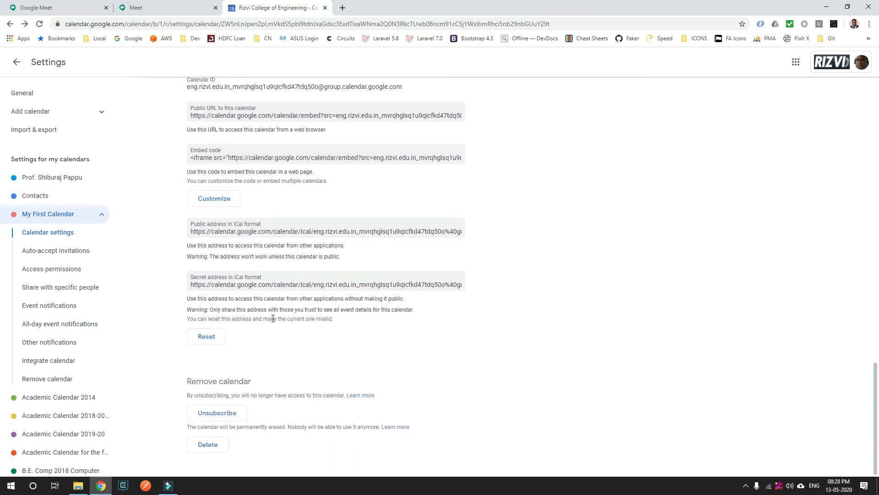
pyautogui.scroll(2, 273, 319)
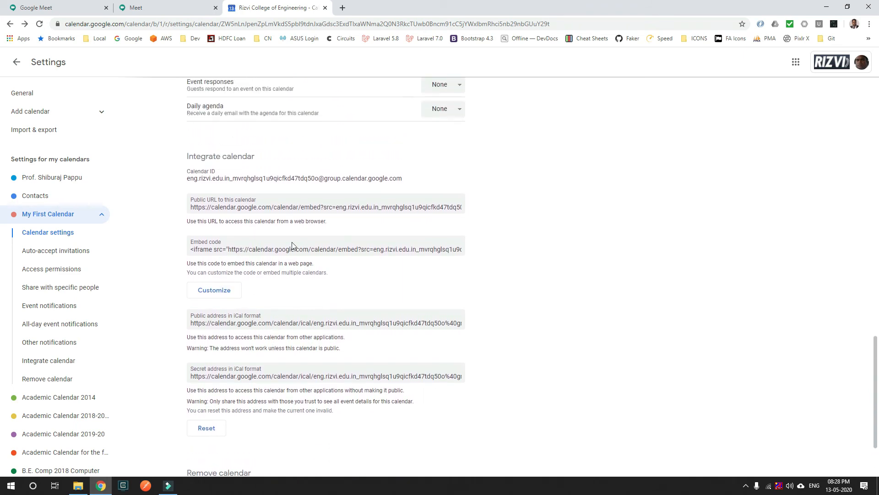
pyautogui.scroll(2, 342, 241)
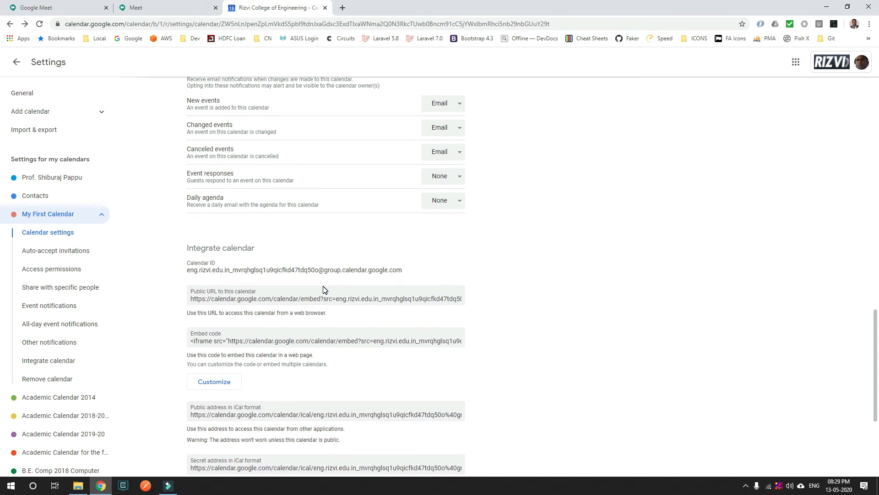
pyautogui.scroll(1, 323, 290)
pyautogui.scroll(-5, 324, 289)
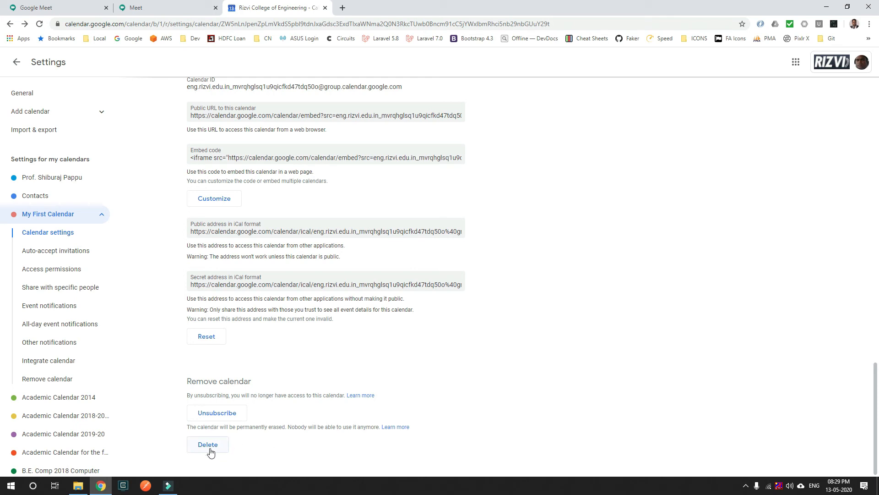
pyautogui.scroll(20, 300, 416)
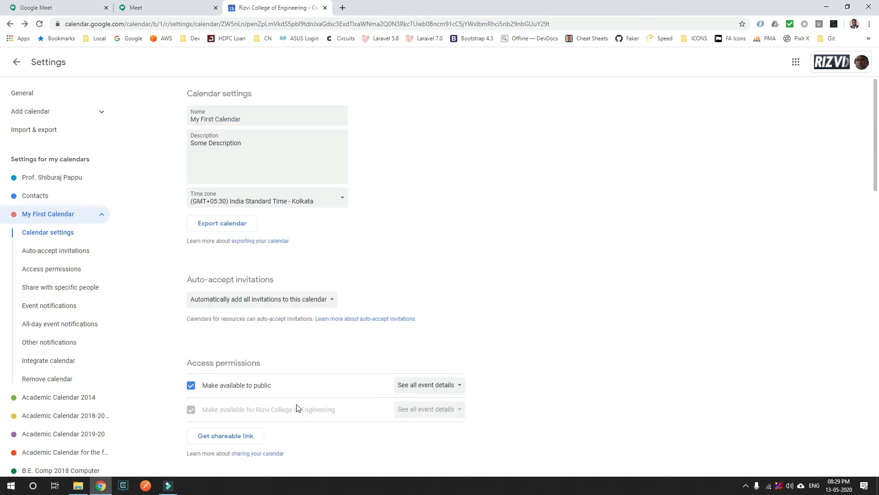
pyautogui.click(428, 184)
pyautogui.scroll(-15, 338, 209)
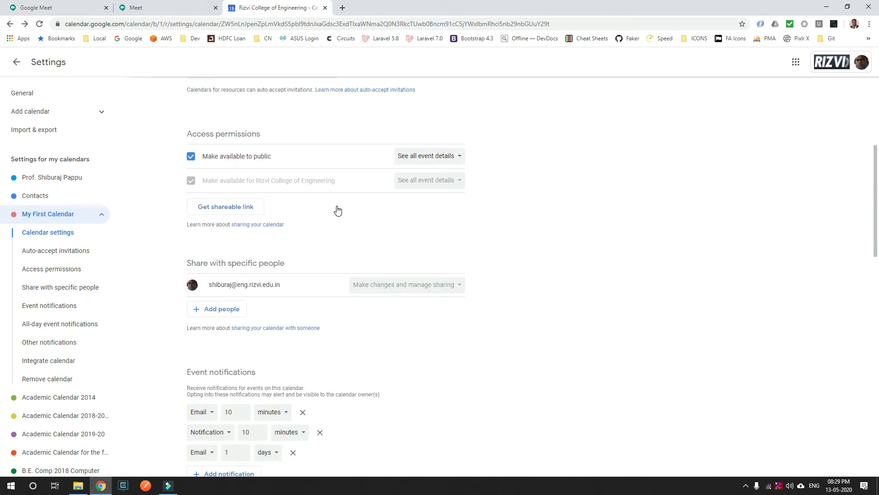
pyautogui.scroll(-7, 338, 210)
pyautogui.scroll(15, 338, 209)
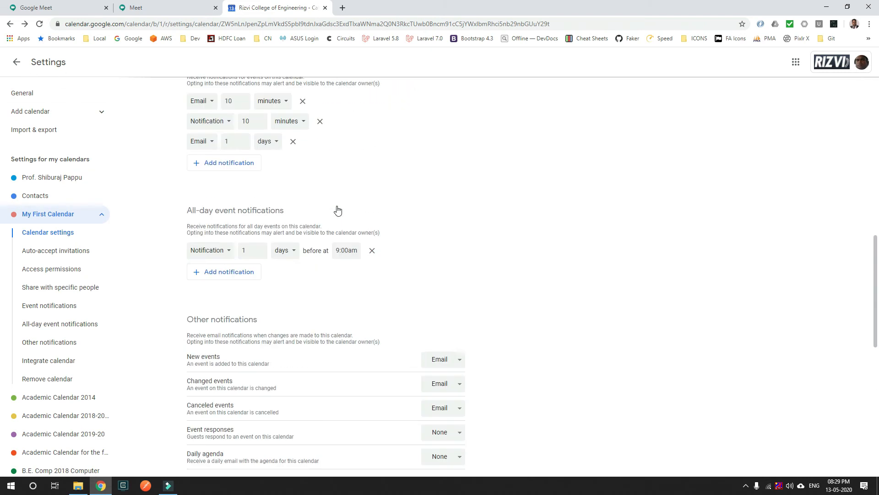
pyautogui.scroll(5, 337, 209)
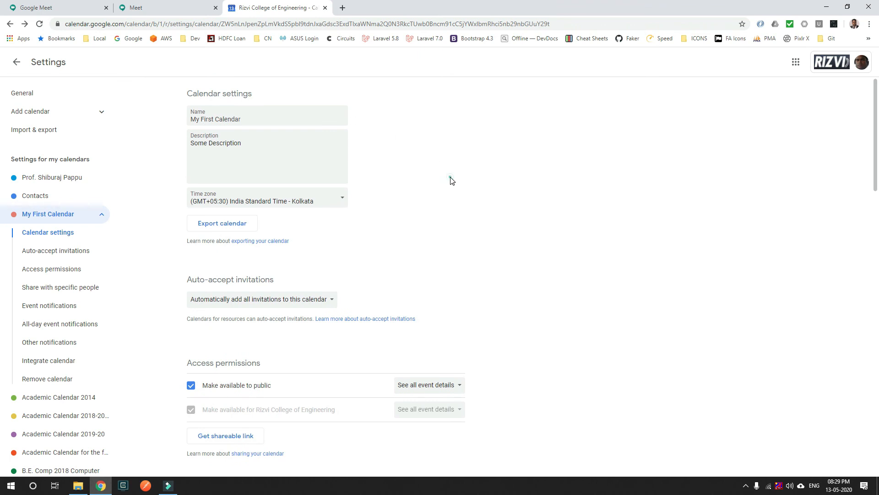
# - Leave the settings and start a new event titled Sample Event, dated May 15, 2020
pyautogui.click(16, 62)
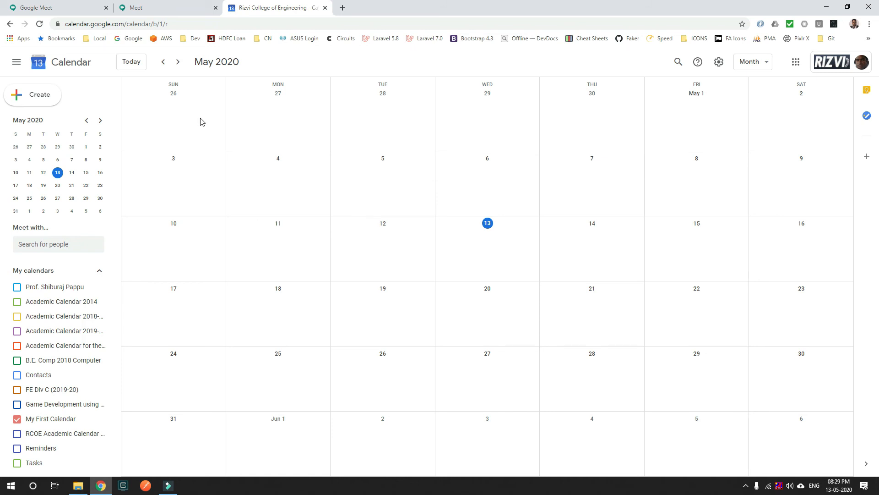
pyautogui.click(47, 98)
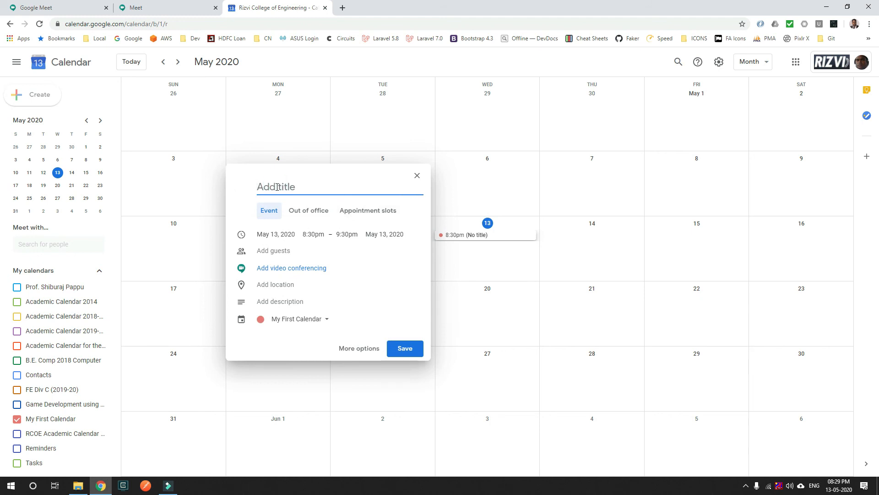
pyautogui.write('Sample Event')
pyautogui.click(287, 235)
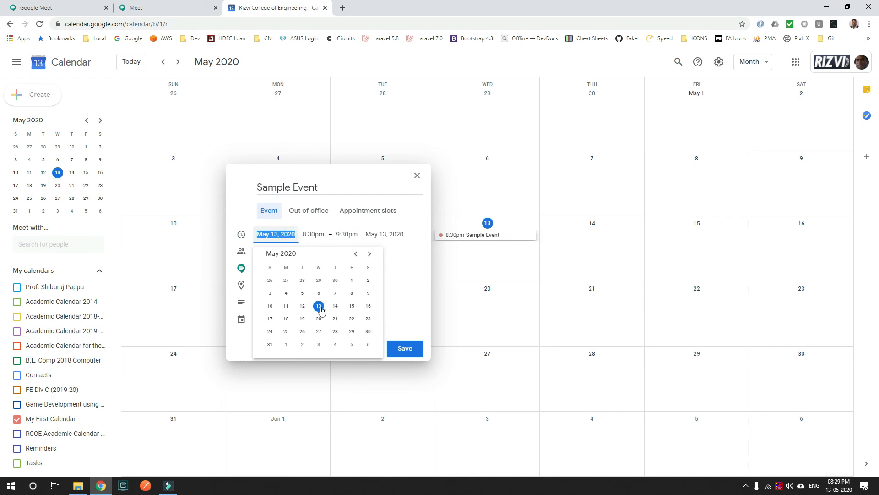
pyautogui.click(352, 307)
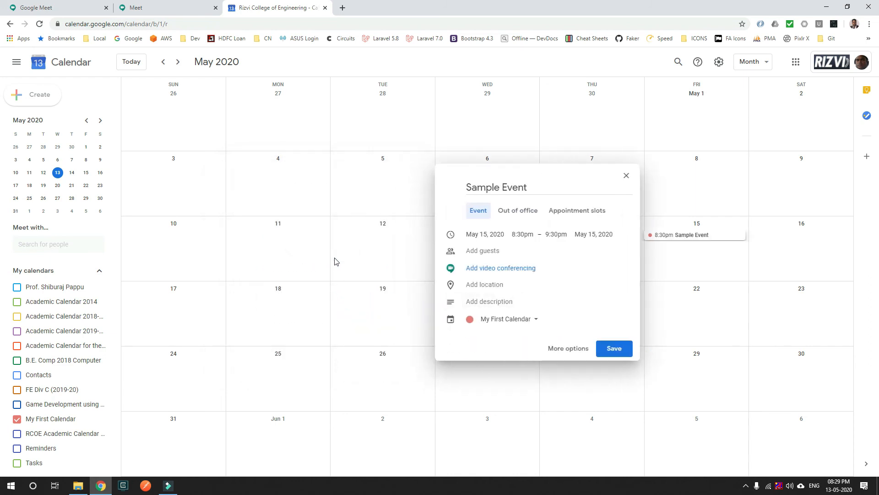
# - Set the start time of Sample Event to 10:30pm and add Google Meet video conferencing to it
pyautogui.click(521, 235)
pyautogui.scroll(-3, 531, 297)
pyautogui.click(528, 302)
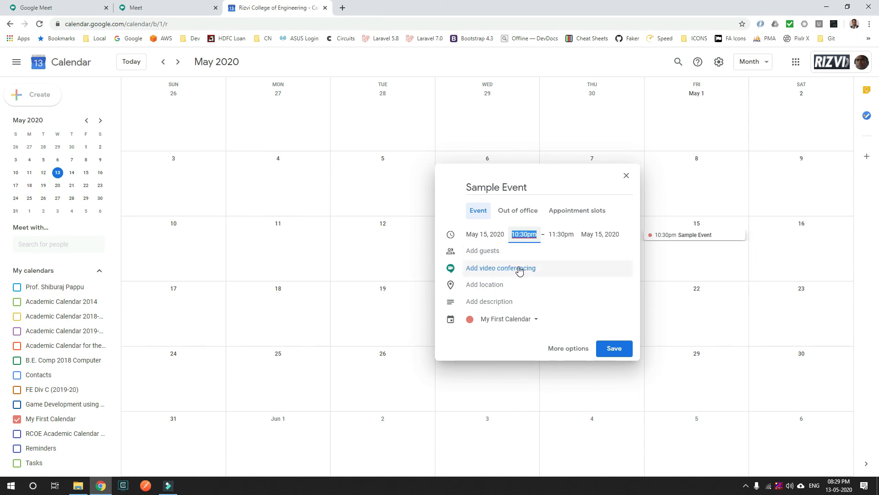
pyautogui.click(507, 269)
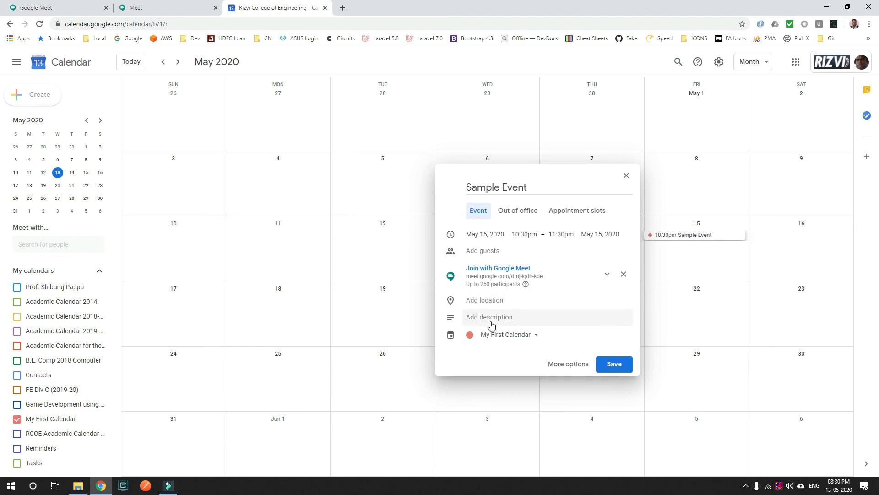
# - Open the full options of Sample Event and save the event in My First Calendar
pyautogui.click(572, 366)
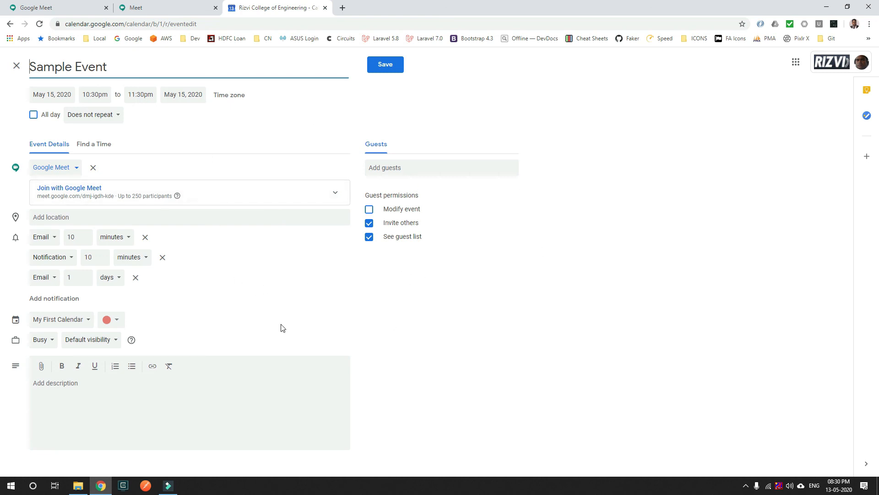
pyautogui.click(49, 386)
pyautogui.click(387, 65)
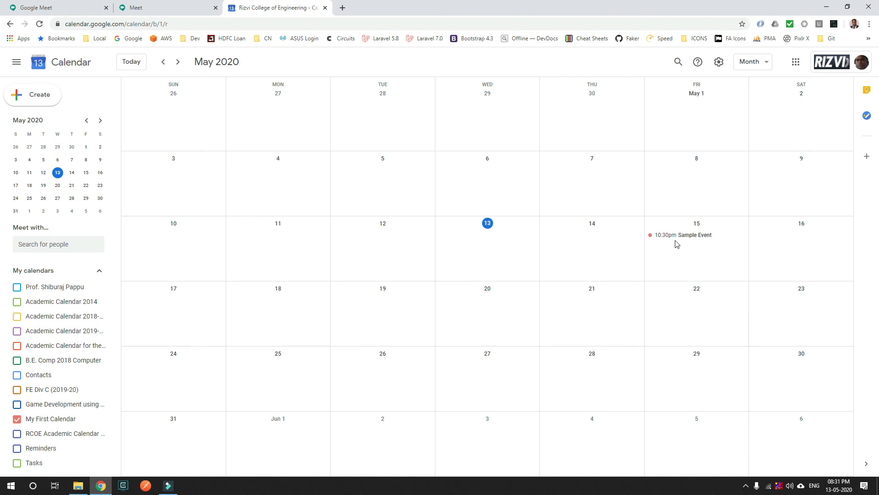
# - Open Sample Event on May 15 and copy its Google Meet conference link to the clipboard
pyautogui.click(689, 238)
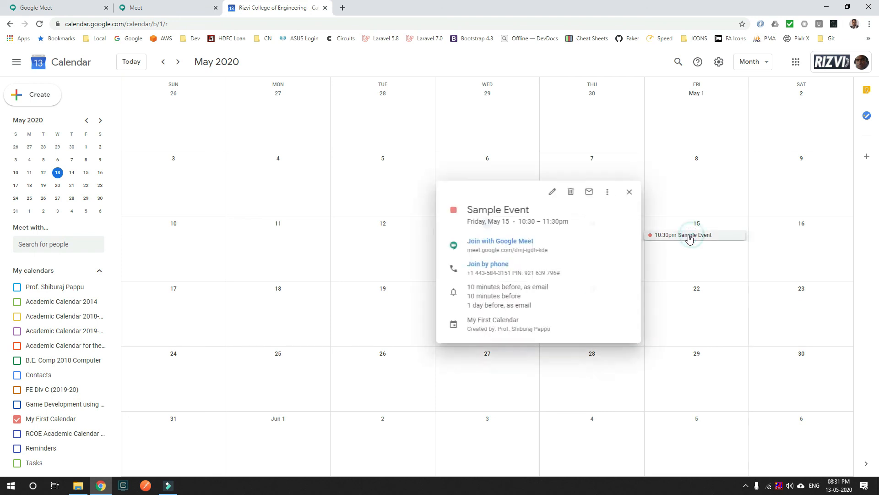
pyautogui.moveTo(543, 251)
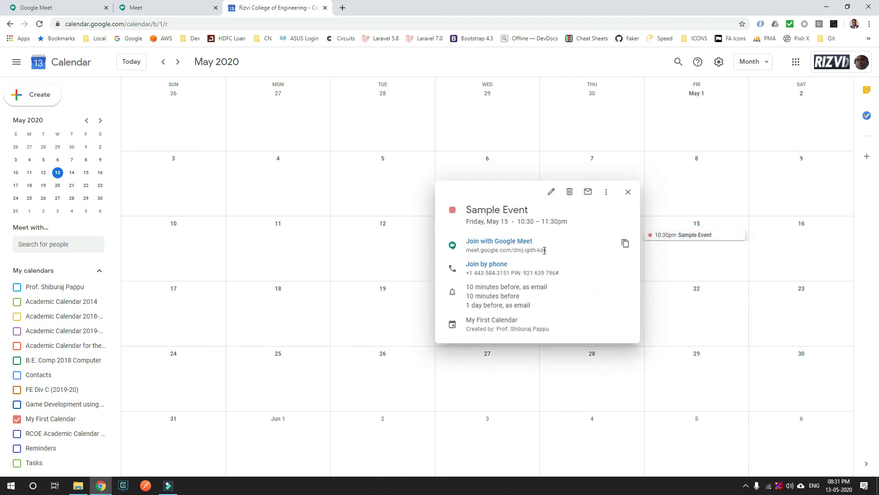
pyautogui.click(625, 245)
pyautogui.moveTo(465, 250); pyautogui.dragTo(563, 257)
pyautogui.click(576, 252)
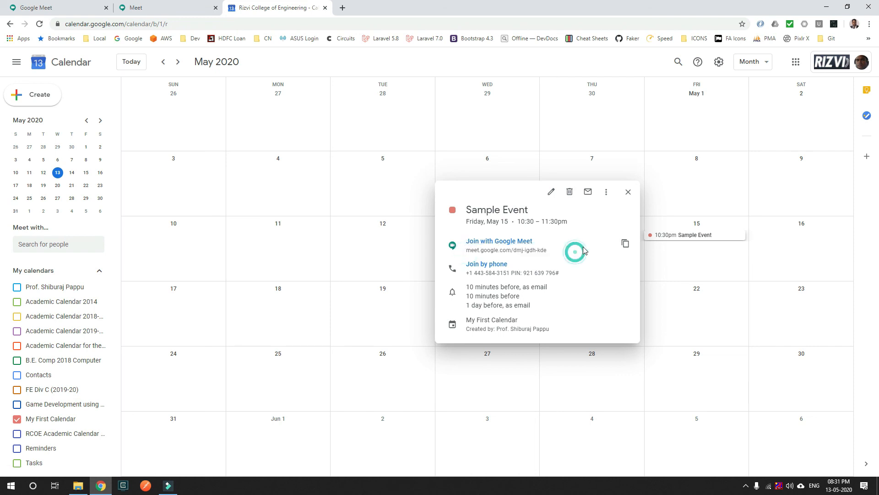
pyautogui.click(626, 244)
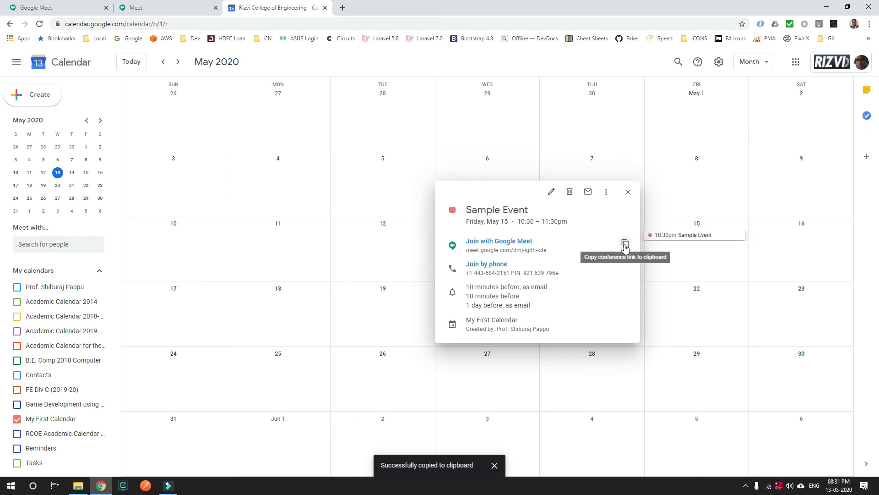